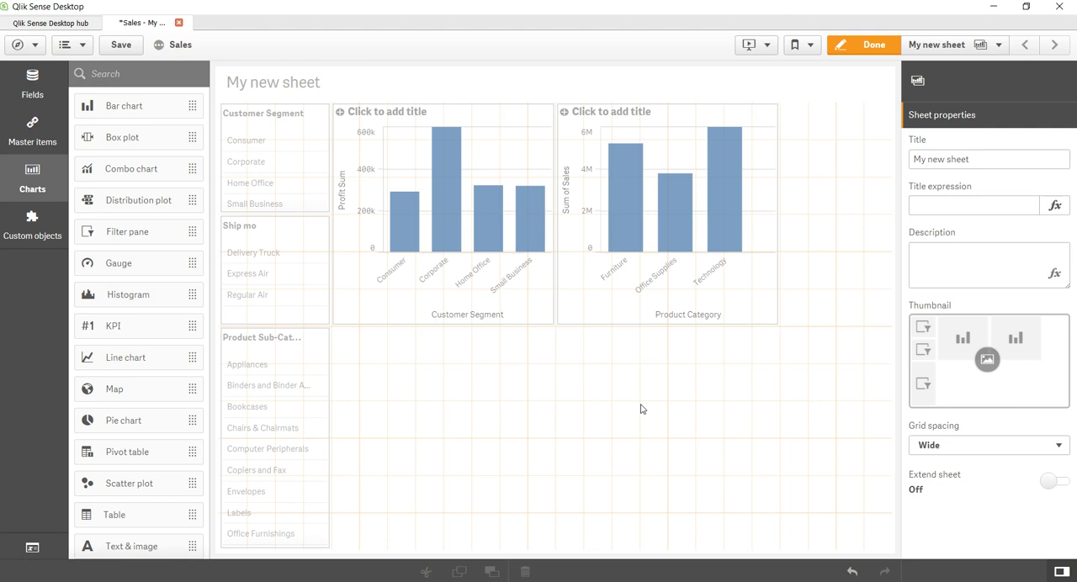
Show the Product Category chart's data settings: Product Category dimension and Sum of Sales measure
left_click(585, 428)
left_click(739, 283)
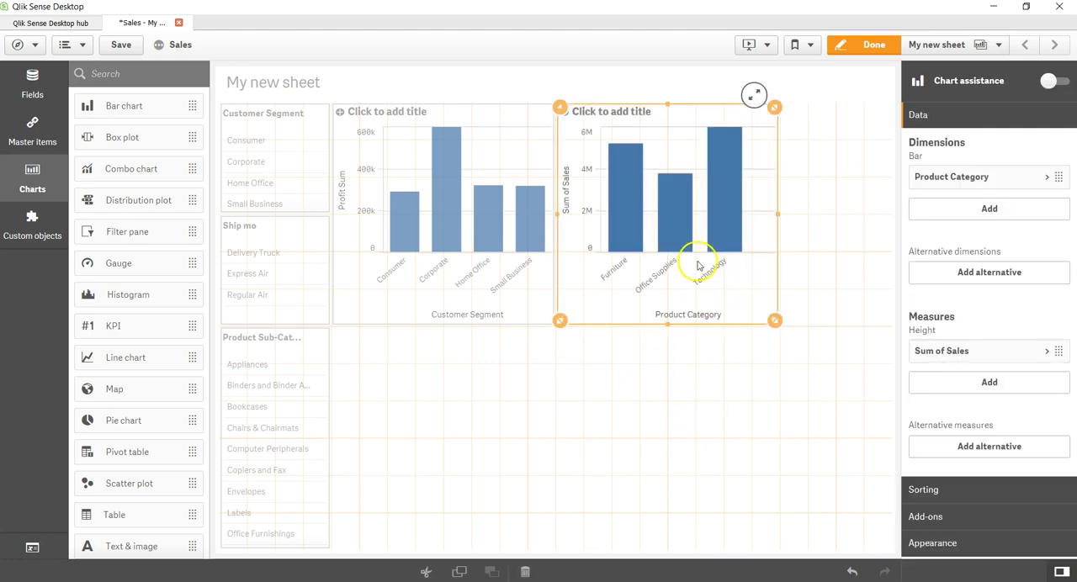